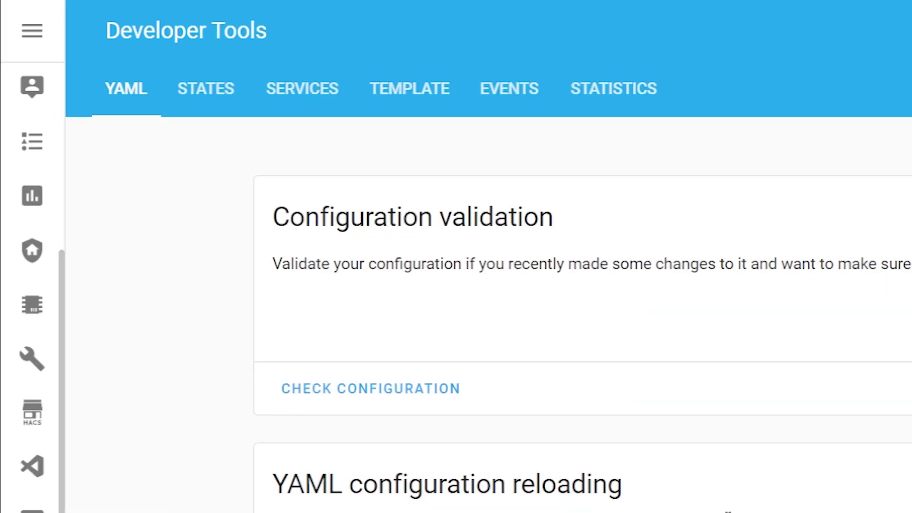
On the Developer Tools Services tab, select notify.alexa_media_office_desk_sonos from a 'notifica' search
click(310, 109)
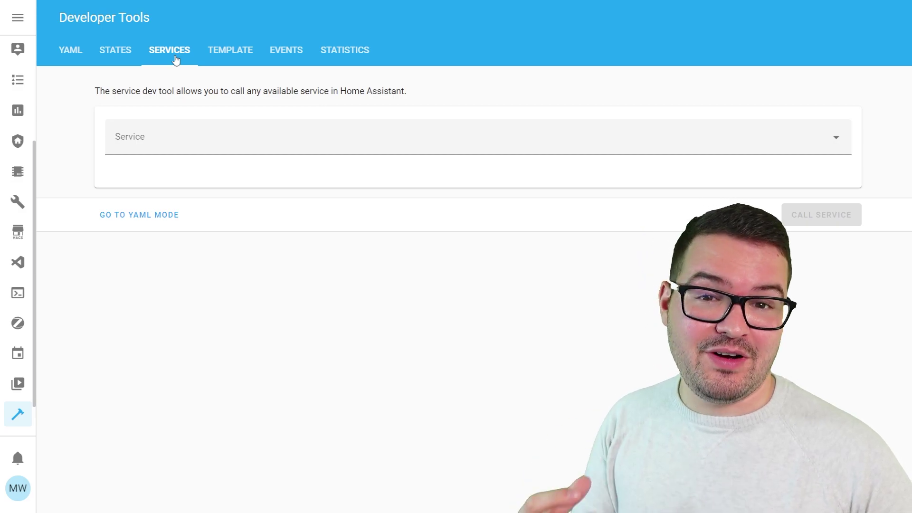
click(127, 143)
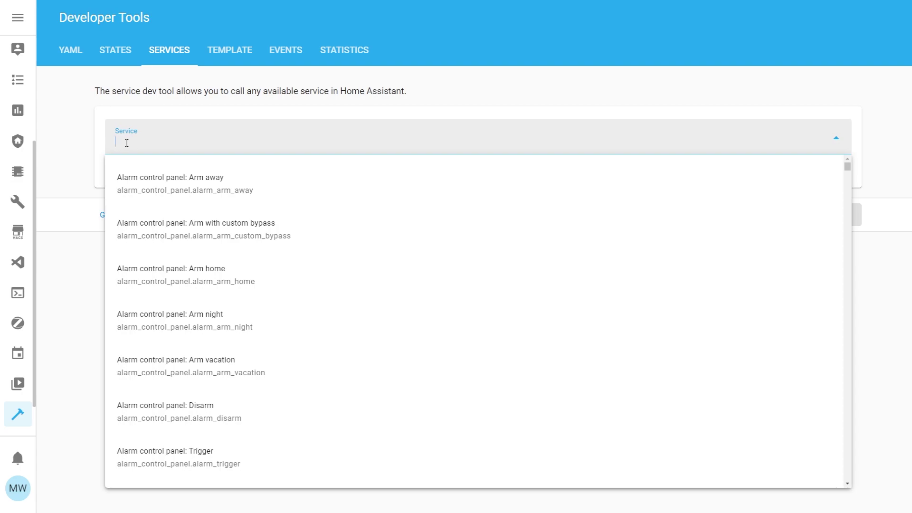
text(notifica)
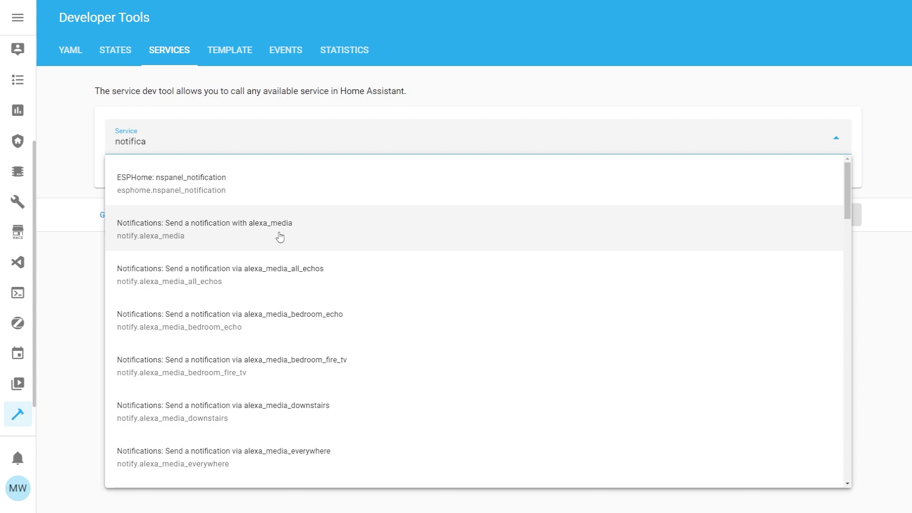
scroll(279, 237, down, 7)
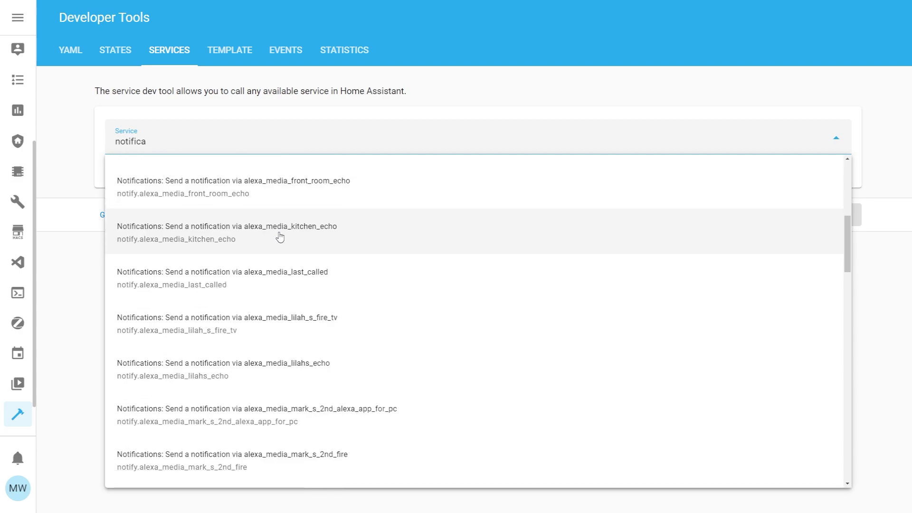
scroll(279, 236, down, 7)
scroll(280, 237, down, 5)
click(281, 236)
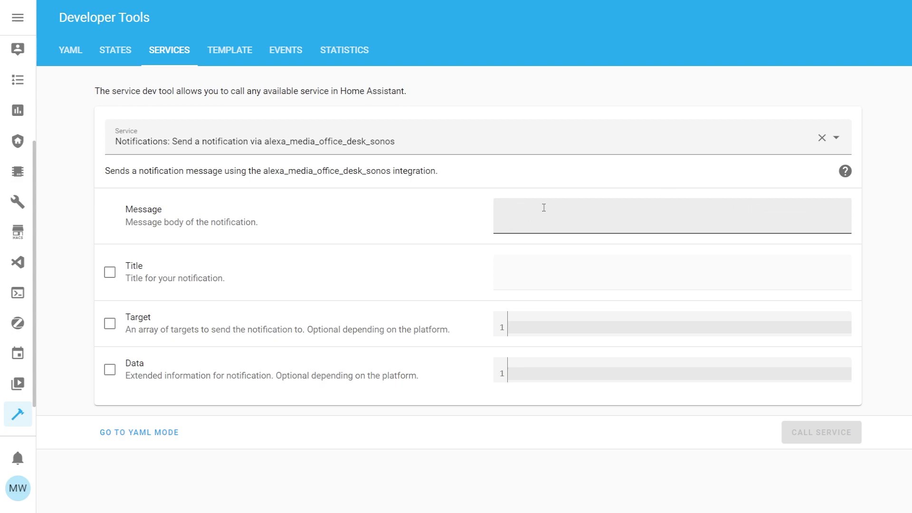
Send the message 'Hey' to the Office Desk Sonos with Data type: tts
click(523, 217)
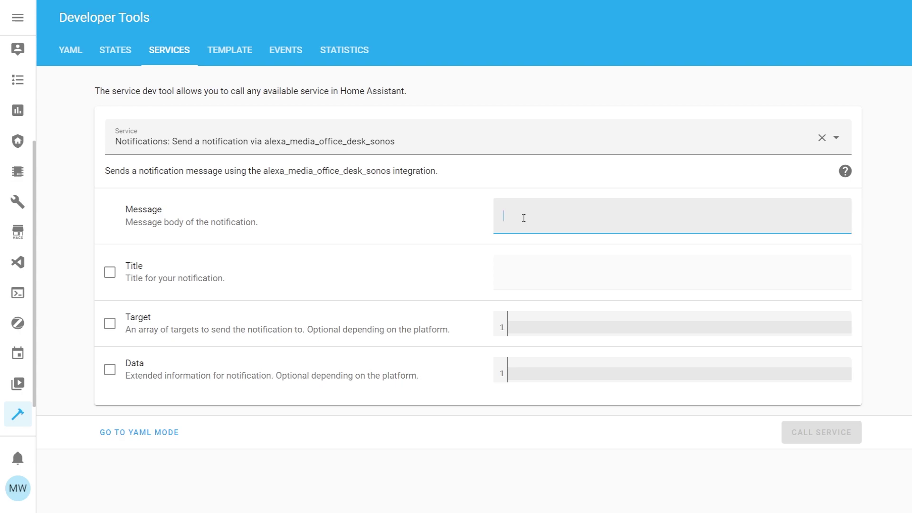
text(Hey)
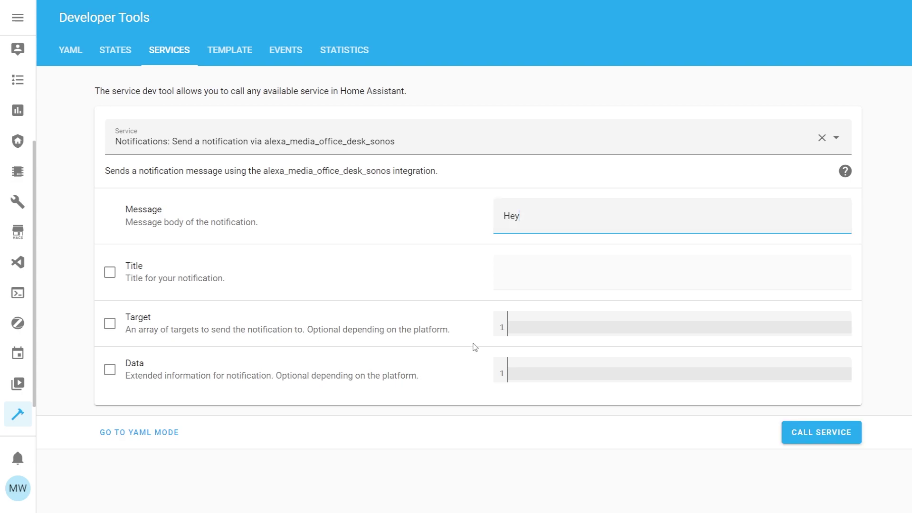
click(109, 369)
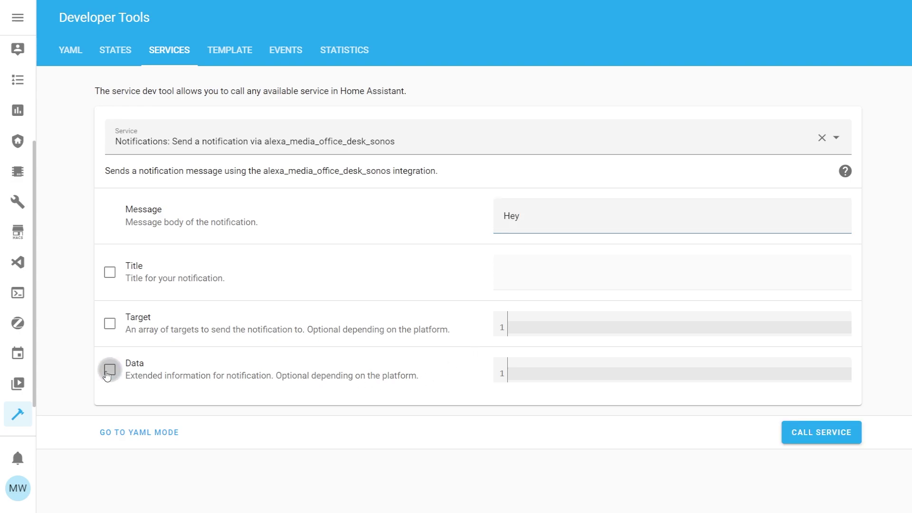
click(520, 373)
text(type: tts)
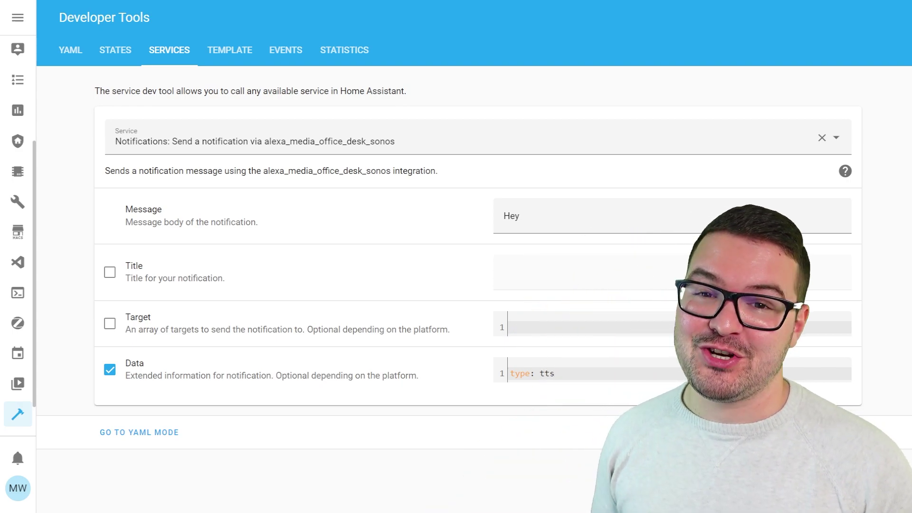
click(817, 438)
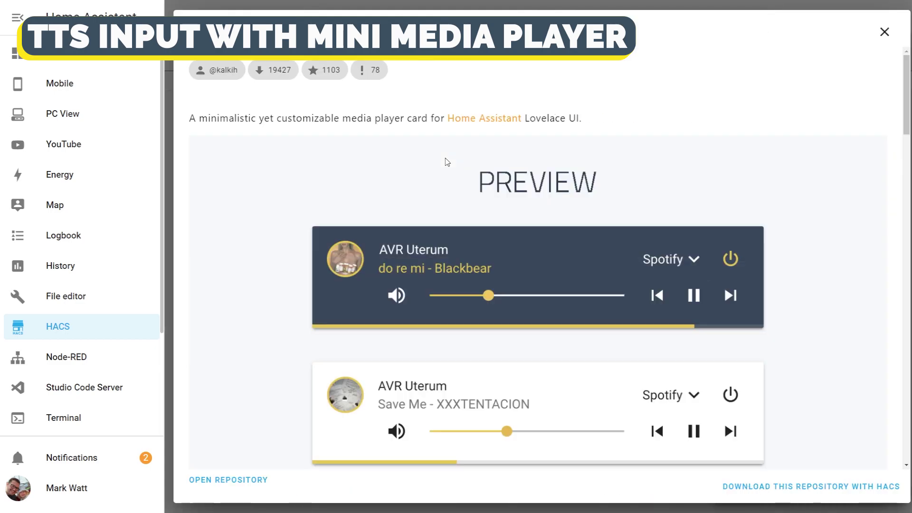
Download Mini Media Player v1.16.4 from HACS and reload the browser
click(781, 484)
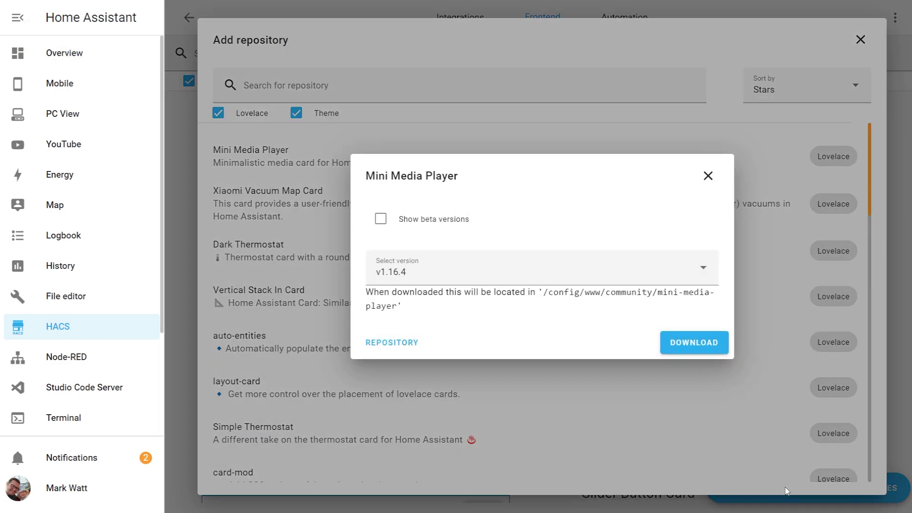
click(687, 341)
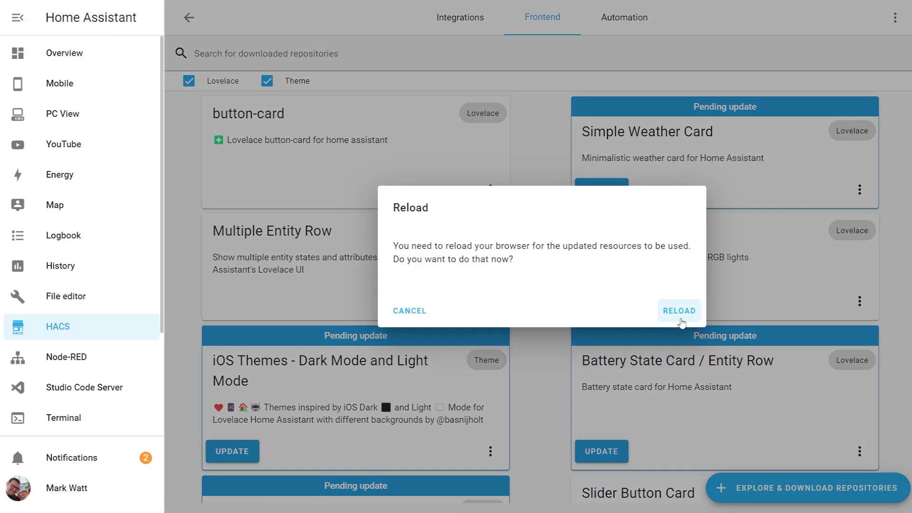
click(680, 312)
Add a card to the Home dashboard, picking Mini Media Player from a 'mini med' search
click(894, 19)
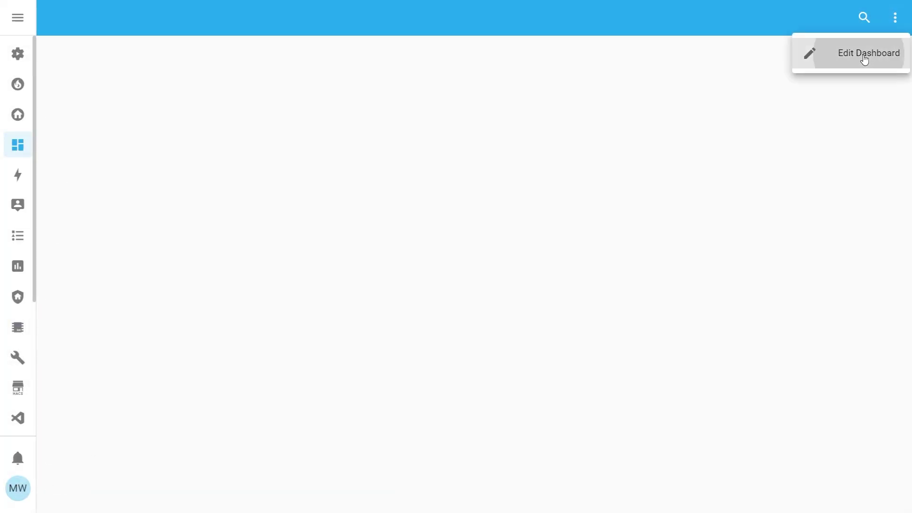
click(864, 54)
click(875, 93)
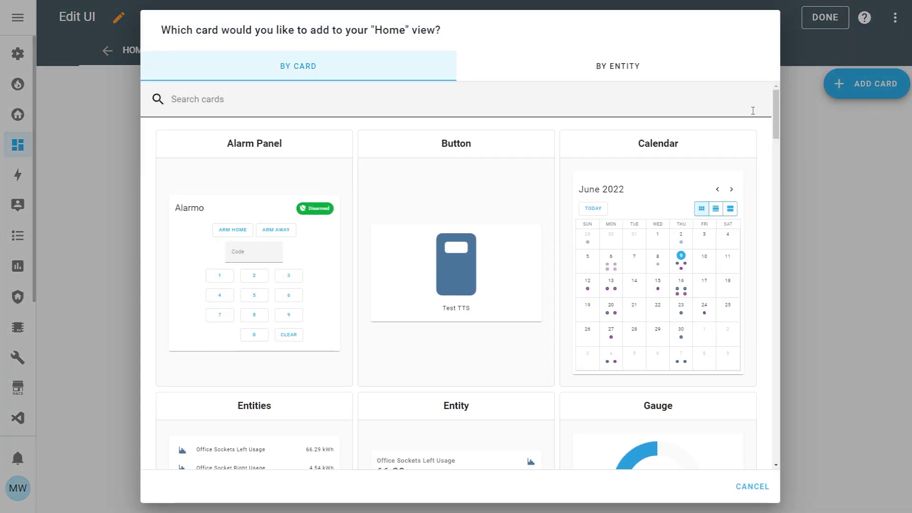
click(610, 109)
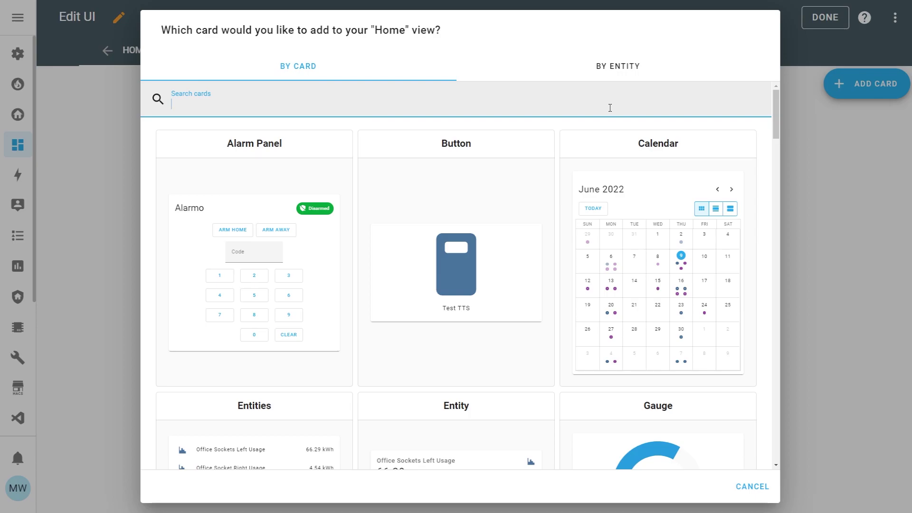
text(m)
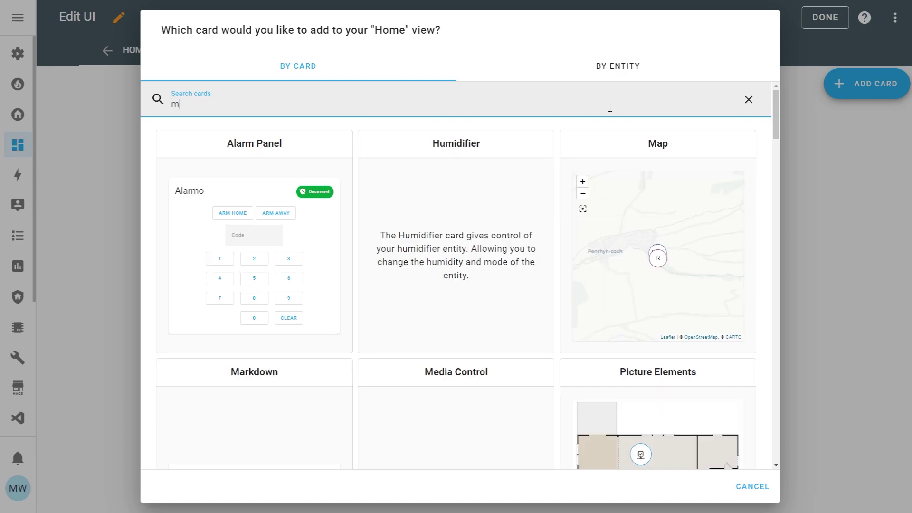
text(ini med)
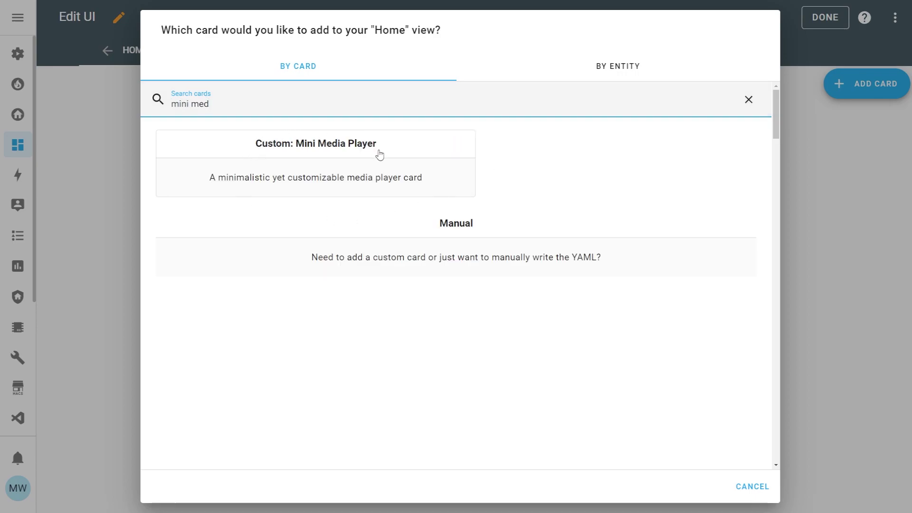
click(317, 175)
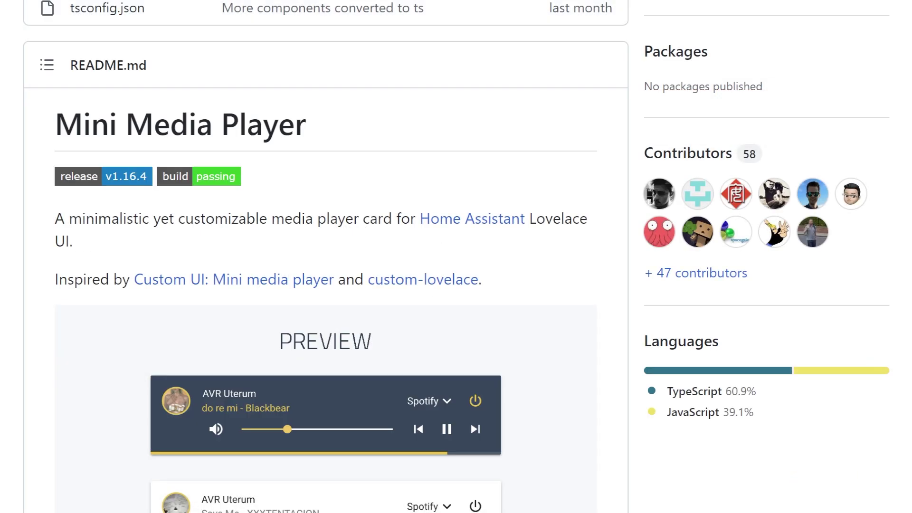
Scroll the Mini Media Player README through its Install and Updating sections
scroll(326, 257, down, 15)
scroll(325, 257, down, 10)
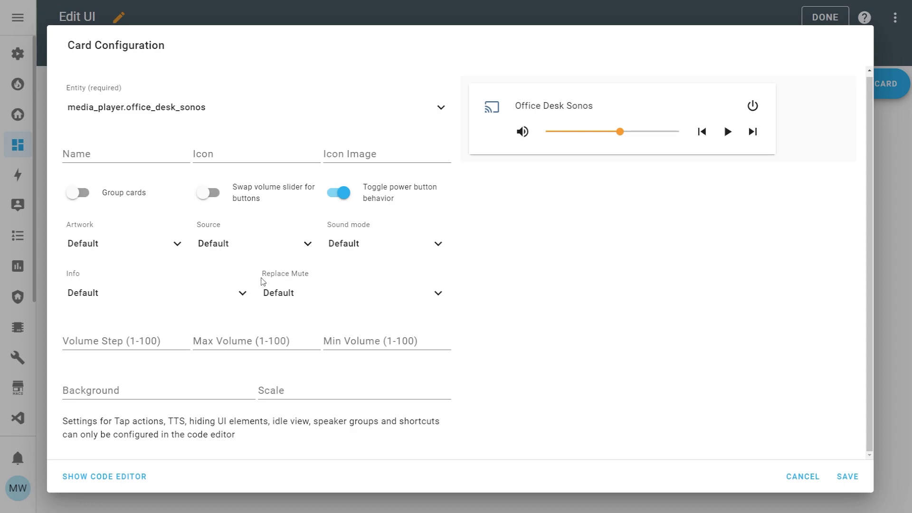
In the card's YAML, add a tts block with platform alexa for media_player.office_desk_sonos, and save
click(126, 477)
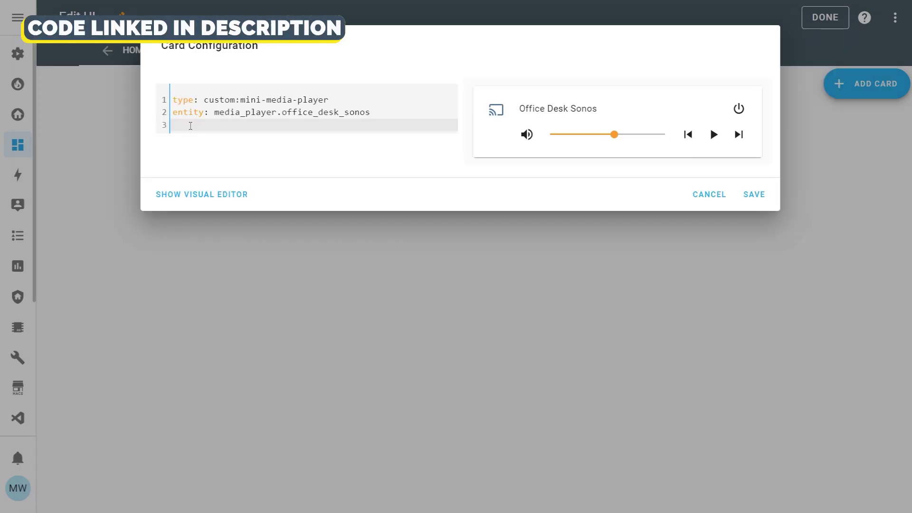
text(tts:   platform: alexa   entity_id: media_player.office_desk_sonos)
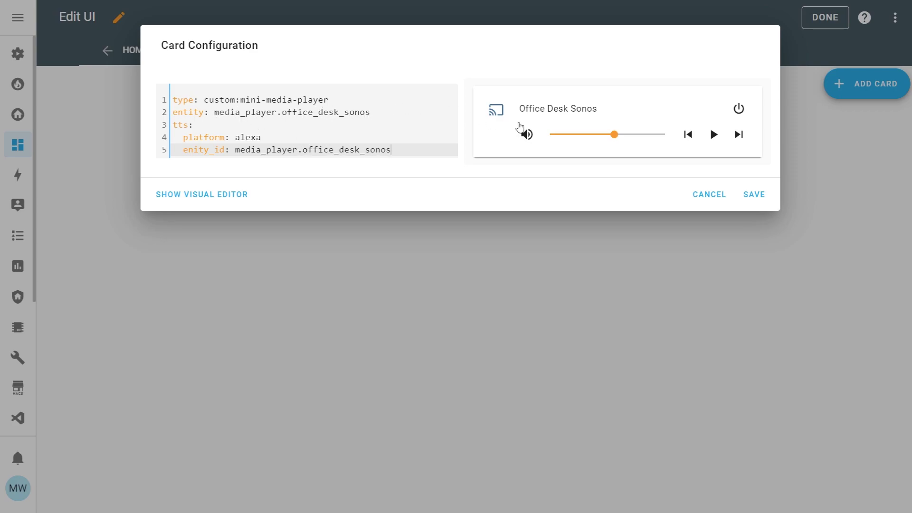
click(754, 194)
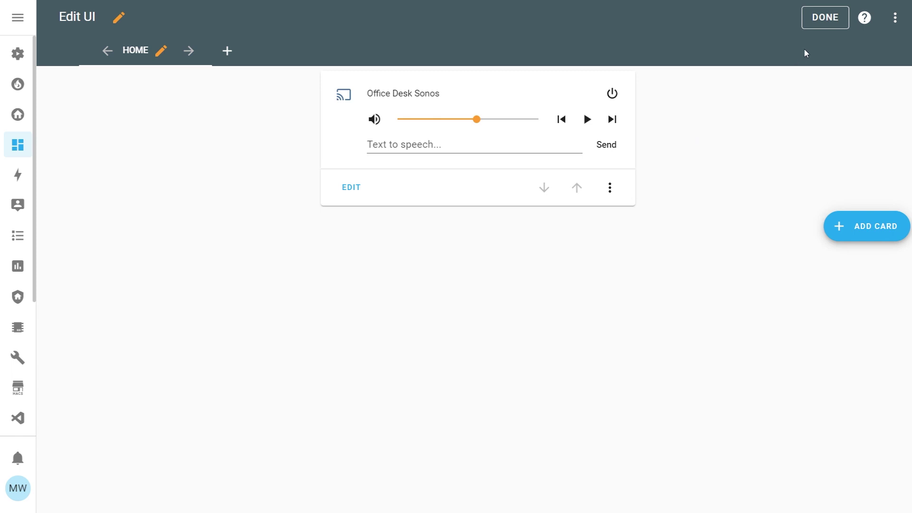
Exit dashboard edit mode
click(822, 25)
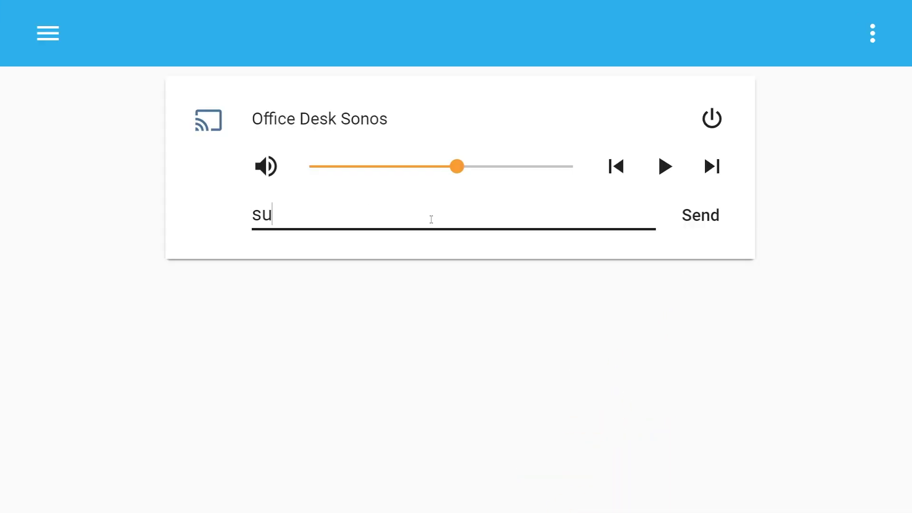
Enter 'subscribe below' in the card's Text-to-speech field and send it to the Sonos
text(bscribe belo)
text(w)
click(701, 225)
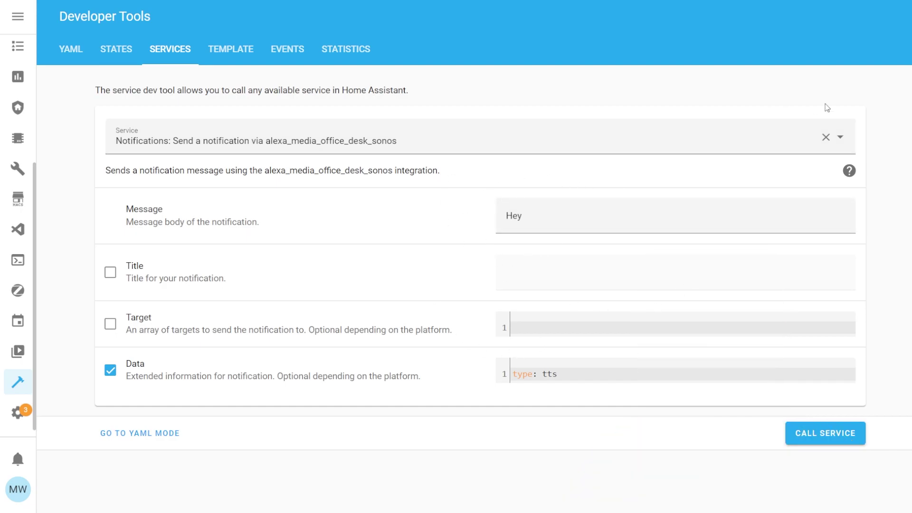
Clear the notify service and search the service list for 'media player: pl'
click(826, 137)
click(243, 133)
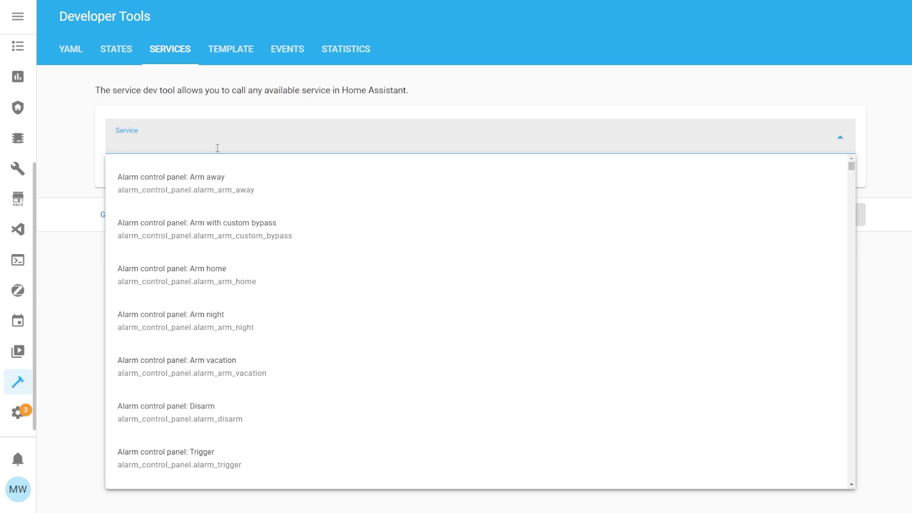
text(media player: pl)
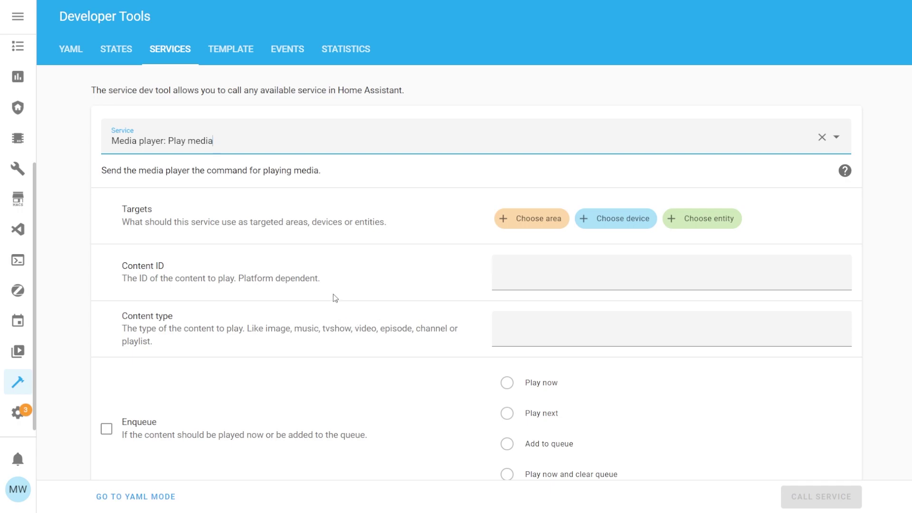
Set Office Desk Sonos as the Play media target entity
scroll(336, 297, down, 1)
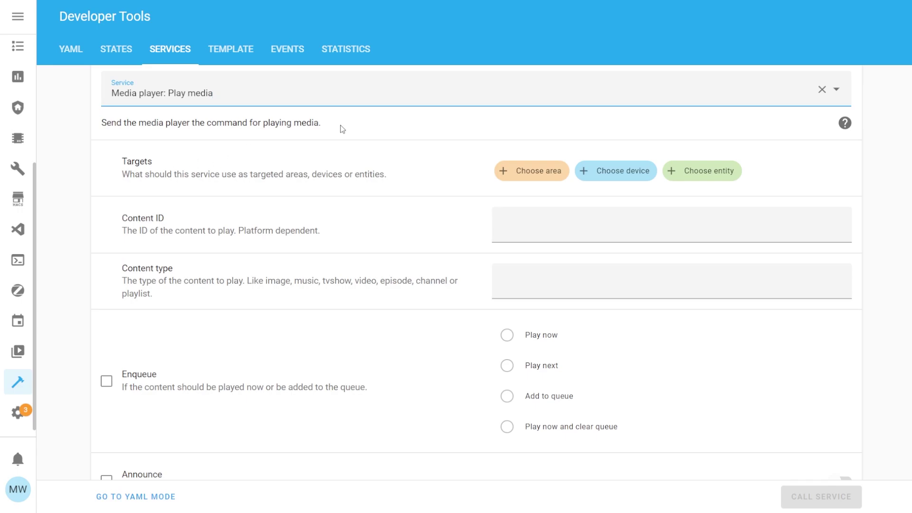
click(699, 176)
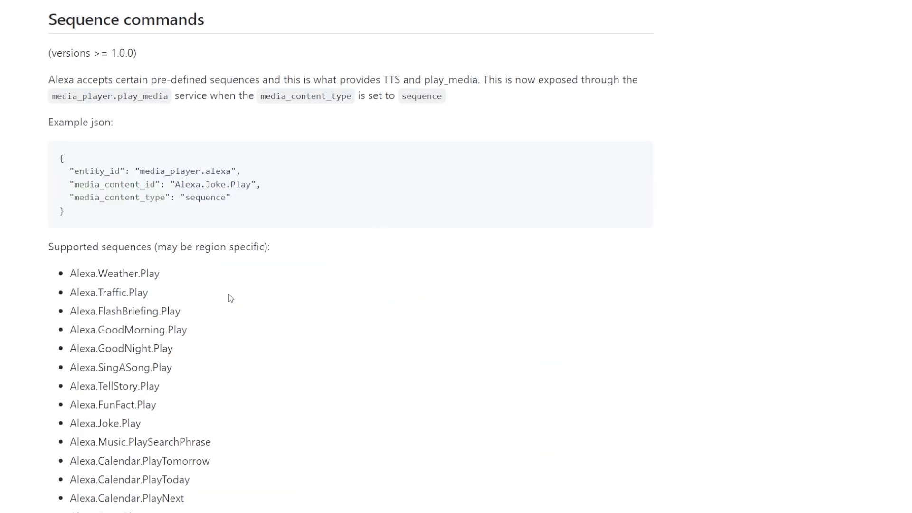
Select the Alexa.FunFact.Play name in the wiki's Sequence commands list
scroll(156, 262, down, 3)
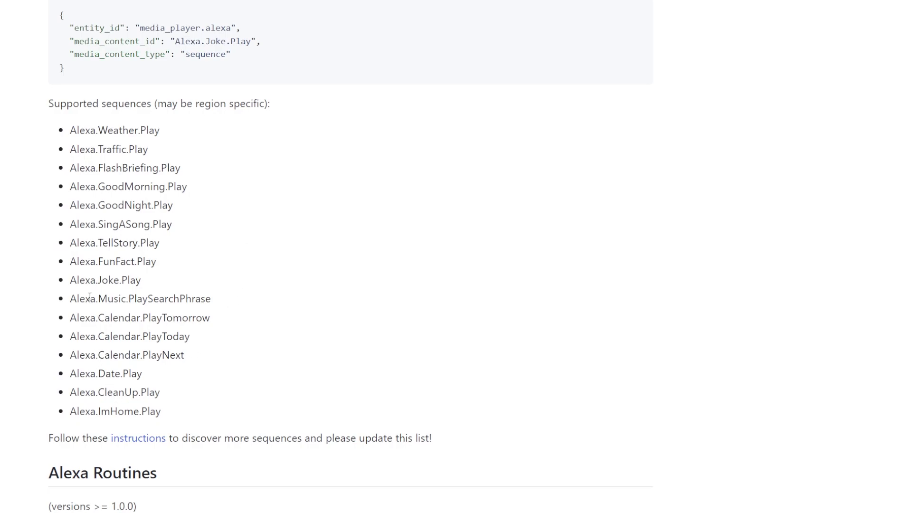
double_click(156, 263)
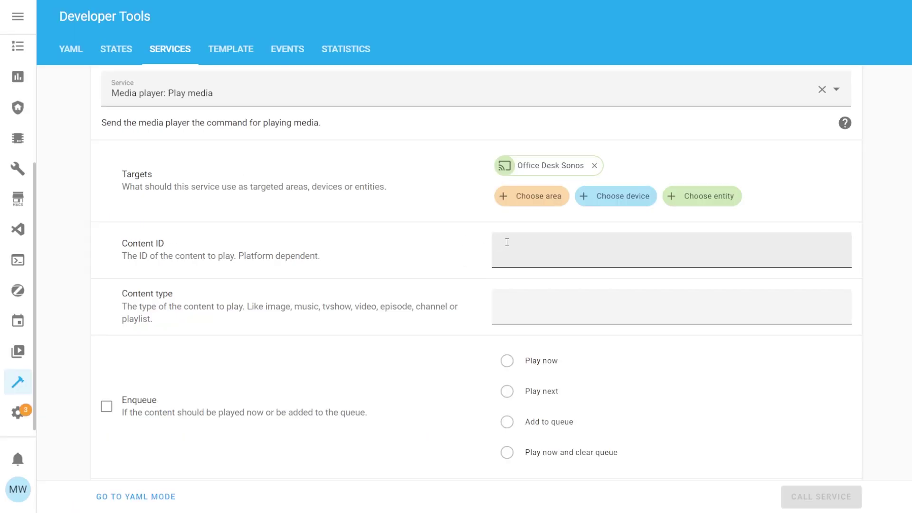
Put Alexa.FunFact.Play in Content ID, set content type to 'sequence', and call the play media service
drag(513, 247, 519, 248)
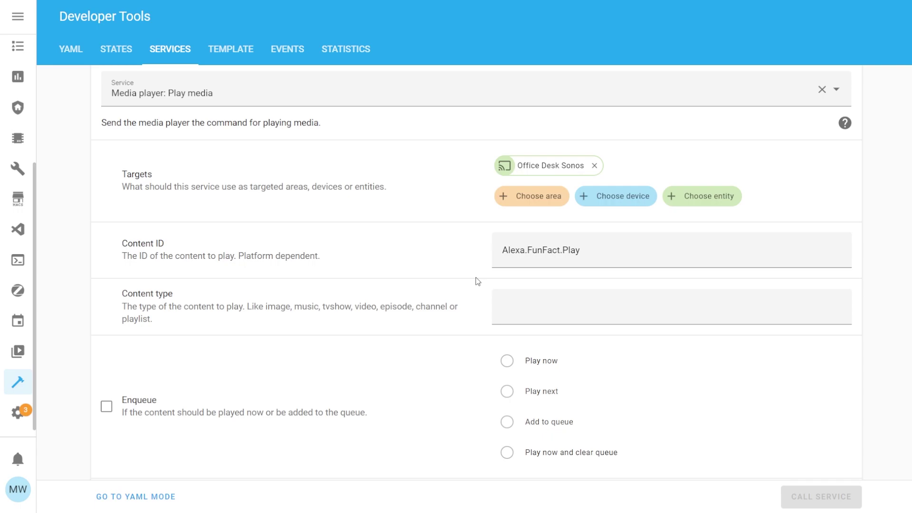
click(529, 309)
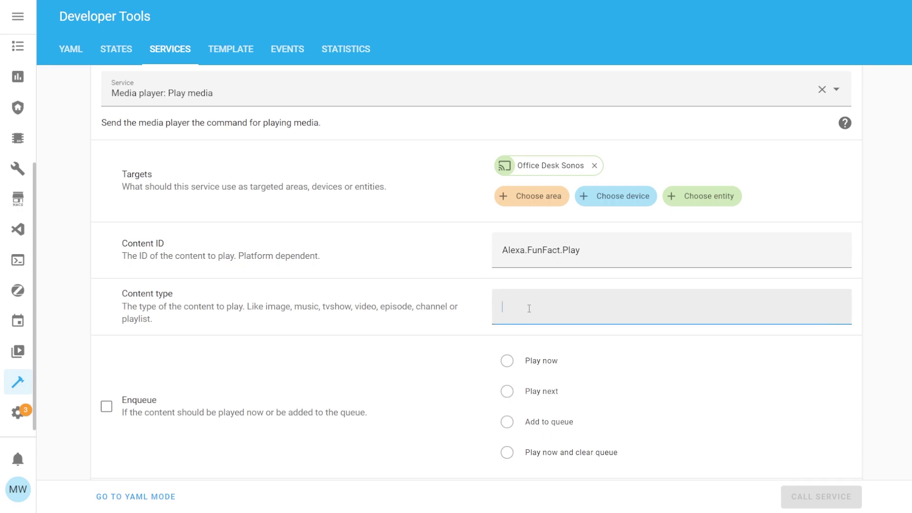
text(sequence)
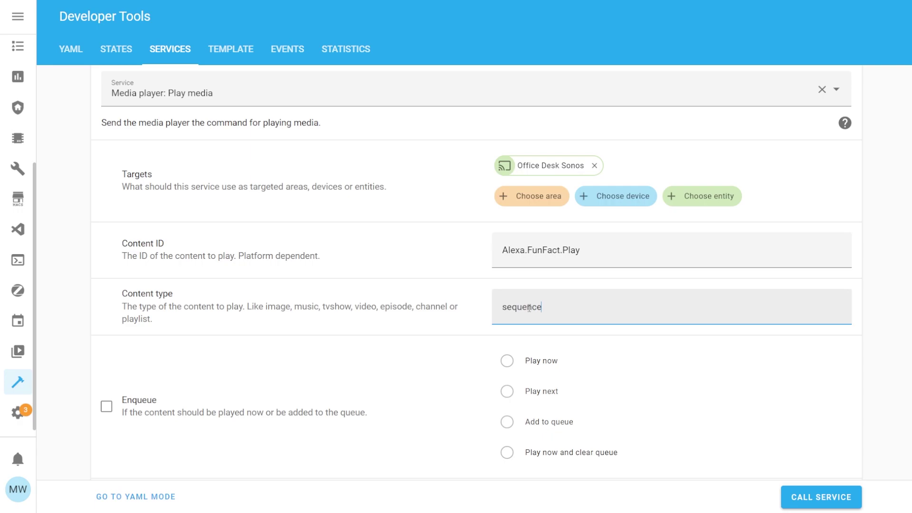
click(576, 209)
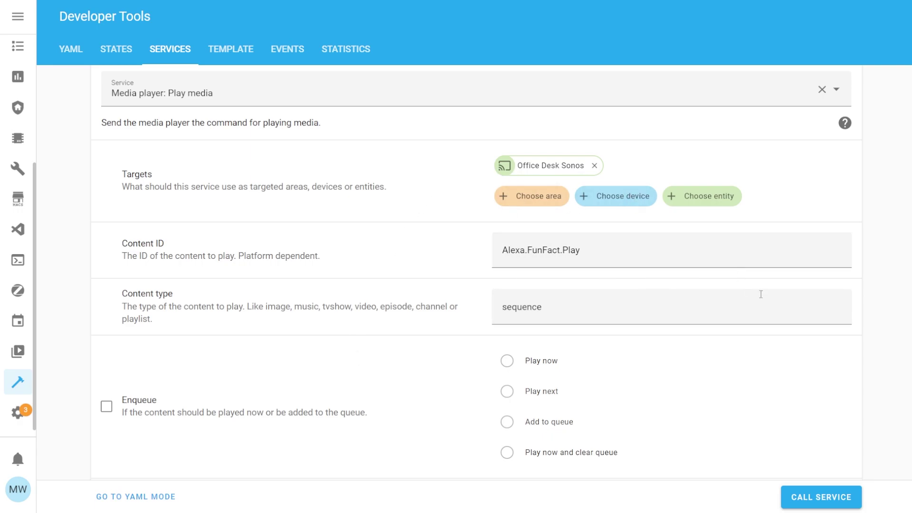
click(814, 496)
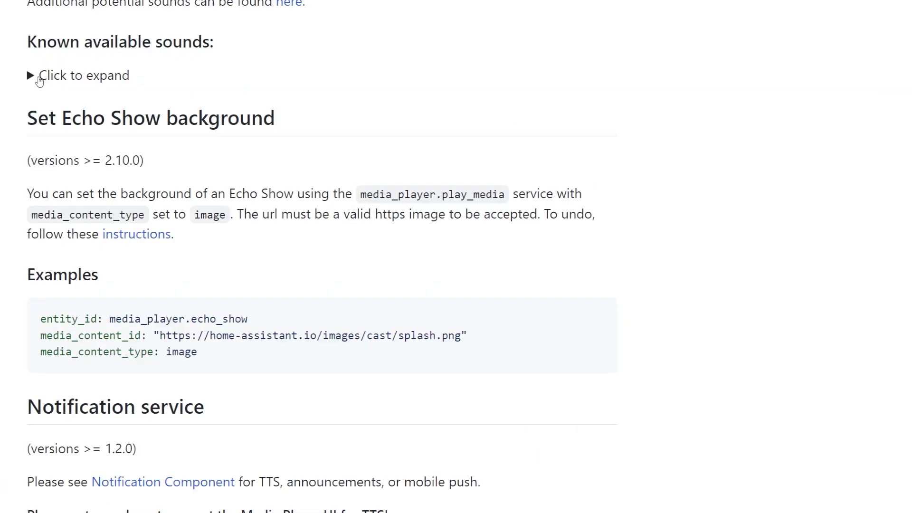
Copy amzn_sfx_doorbell_chime_01 from the known sounds list into Content ID and call the service
click(36, 76)
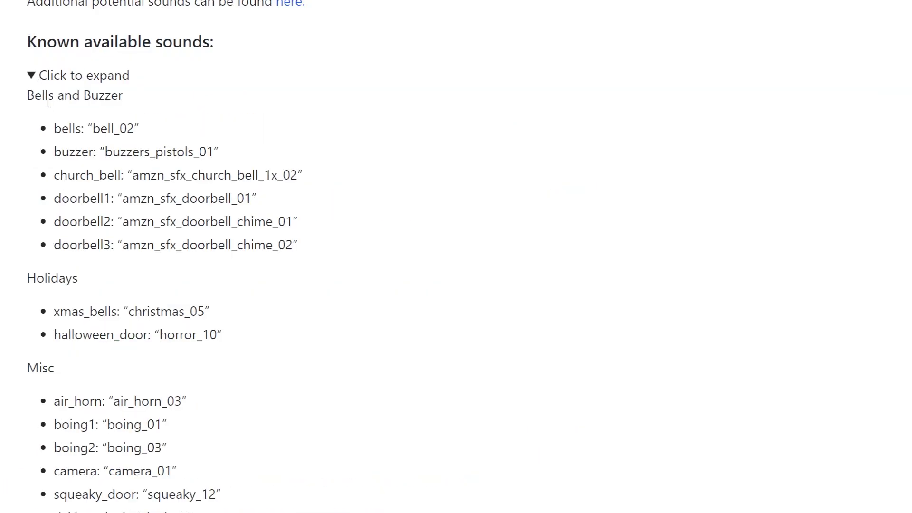
drag(122, 221, 292, 221)
right_click(293, 221)
click(309, 233)
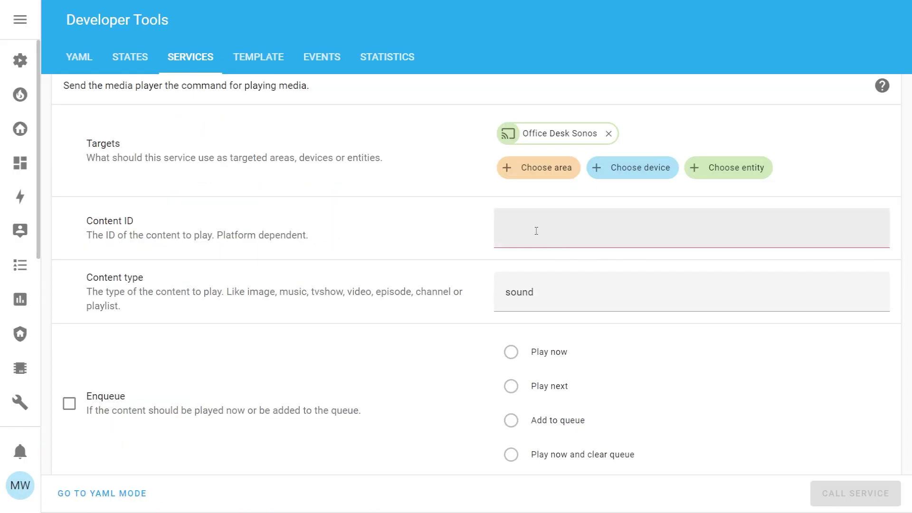
right_click(535, 231)
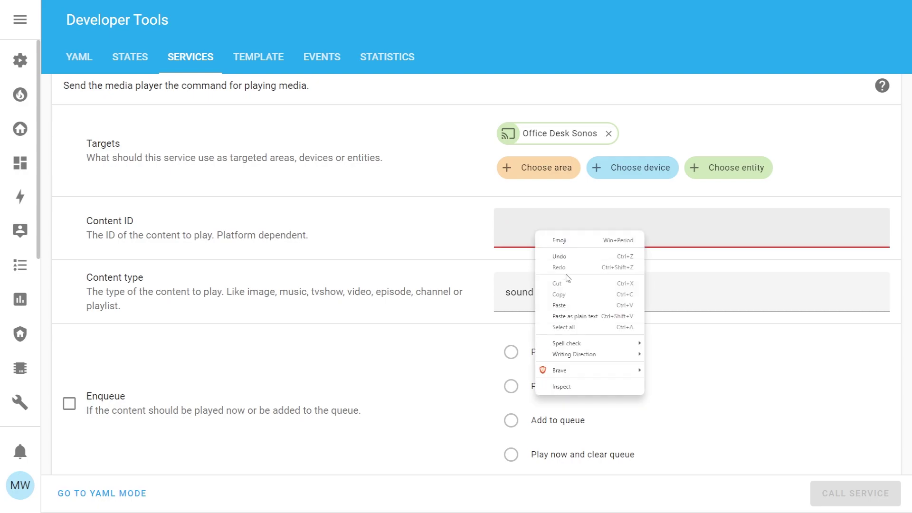
click(564, 304)
click(464, 236)
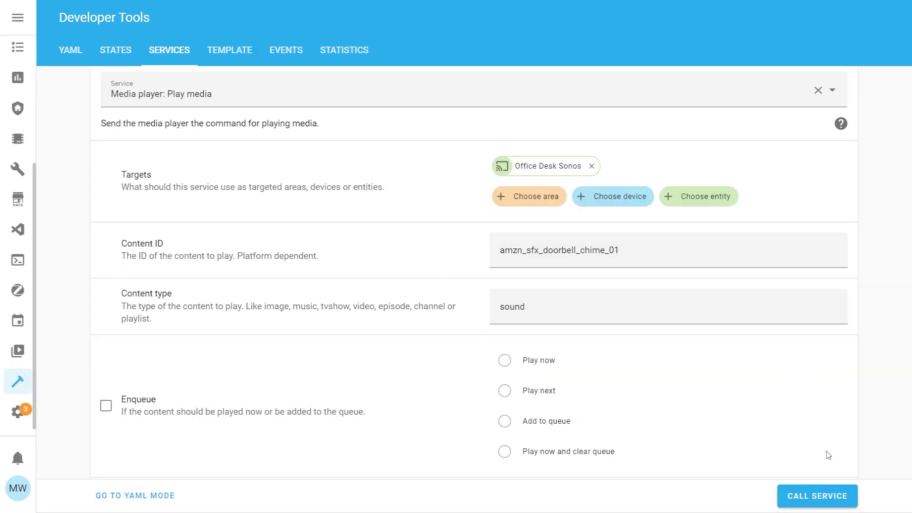
click(833, 501)
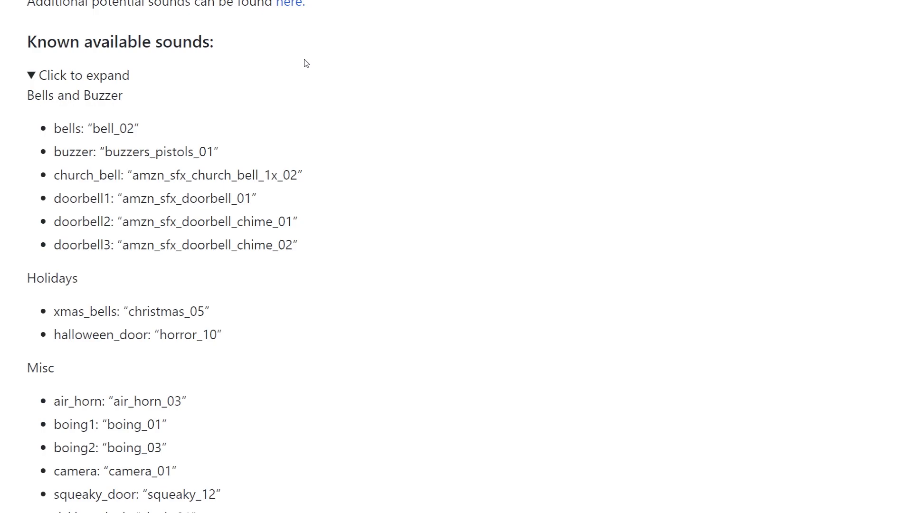
Scroll to the Available sounds table, search 'siren', and reveal the SSML code for Scifi Alarm (2)
scroll(306, 63, down, 4)
scroll(306, 63, down, 5)
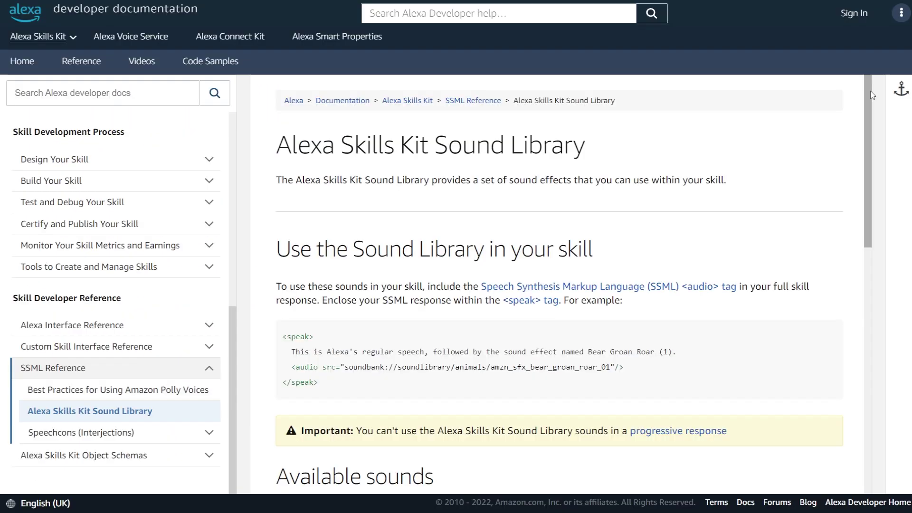
drag(871, 102, 857, 222)
scroll(860, 234, down, 2)
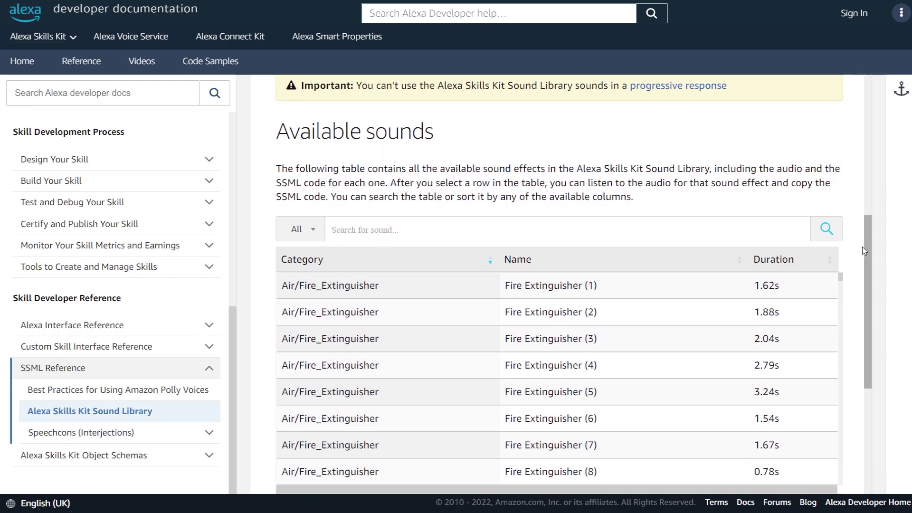
drag(867, 260, 869, 266)
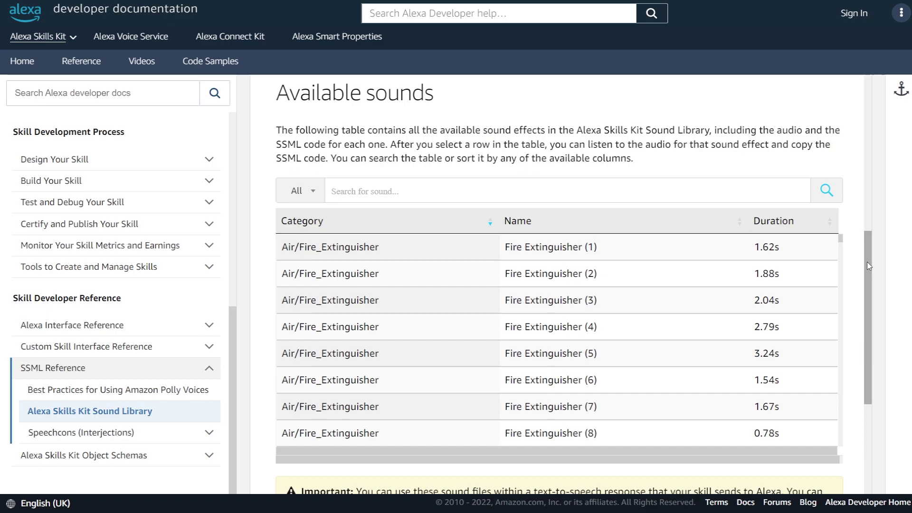
click(544, 187)
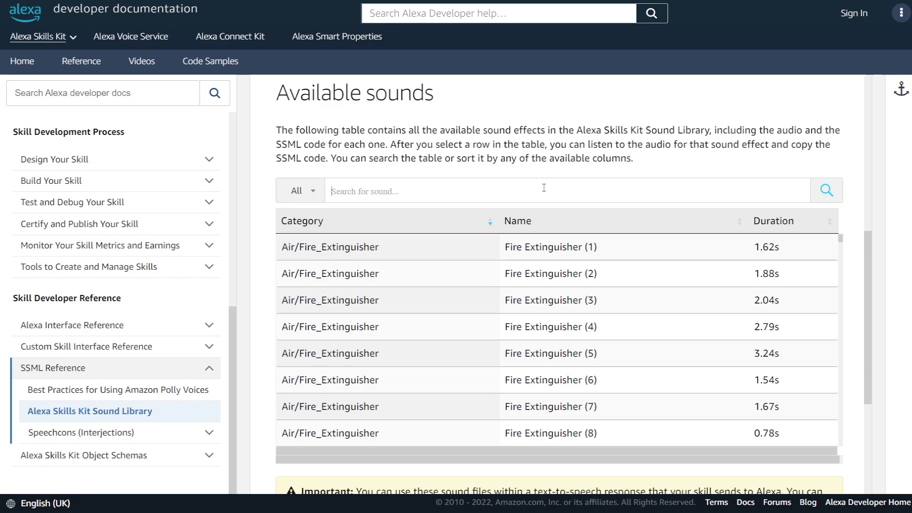
text(siren)
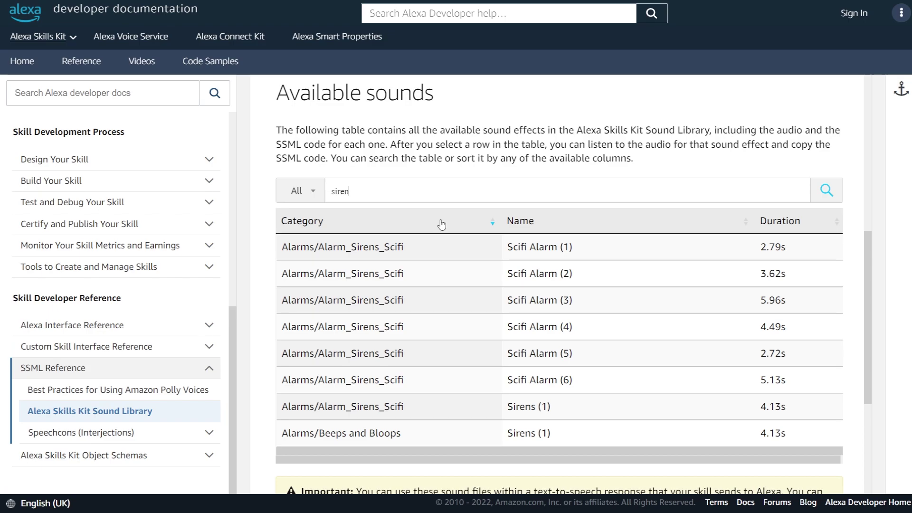
click(430, 273)
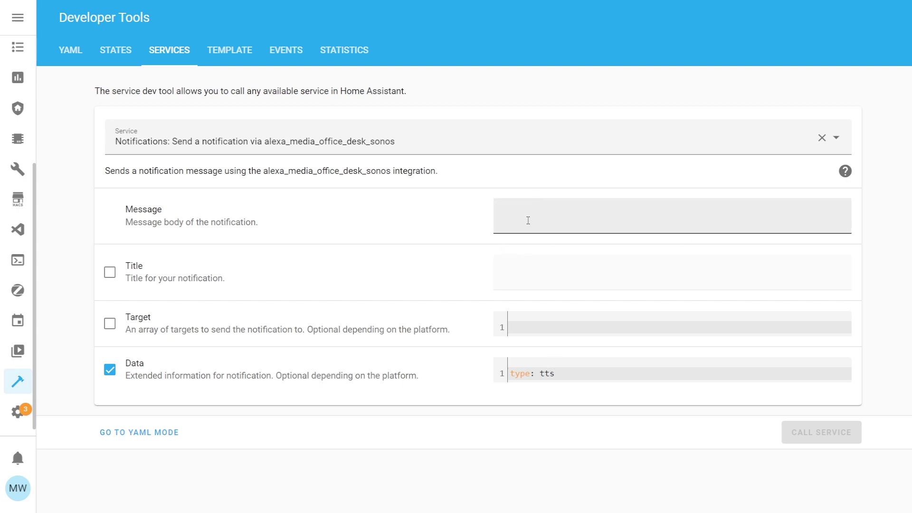
Paste the scifi_alarm_02 SSML audio tag into Message and send the tts notification
click(556, 209)
key(ctrl+v)
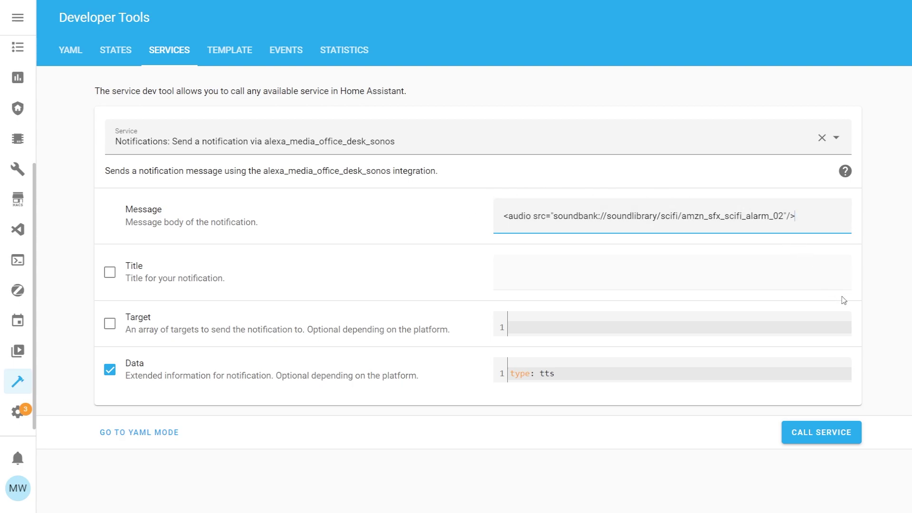
key(Return)
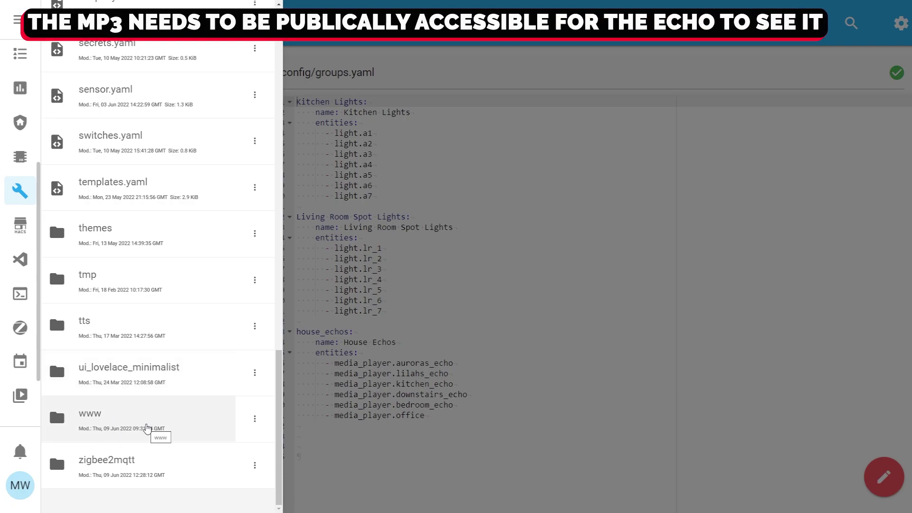
Browse to the config/www/mp3 folder in the File editor
click(146, 428)
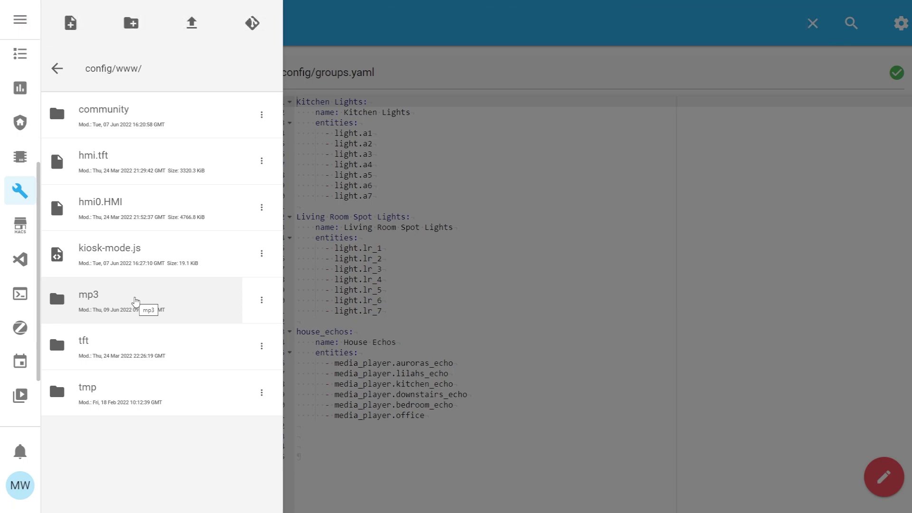
click(135, 301)
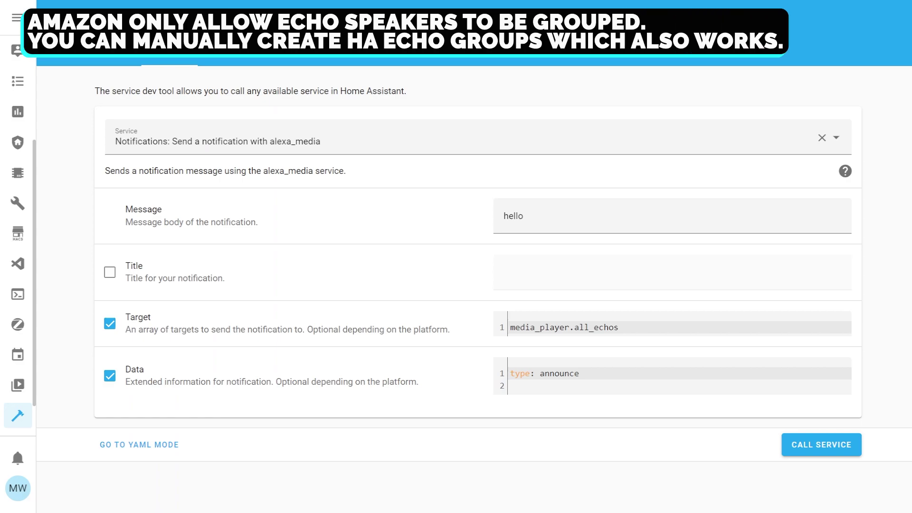
click(376, 146)
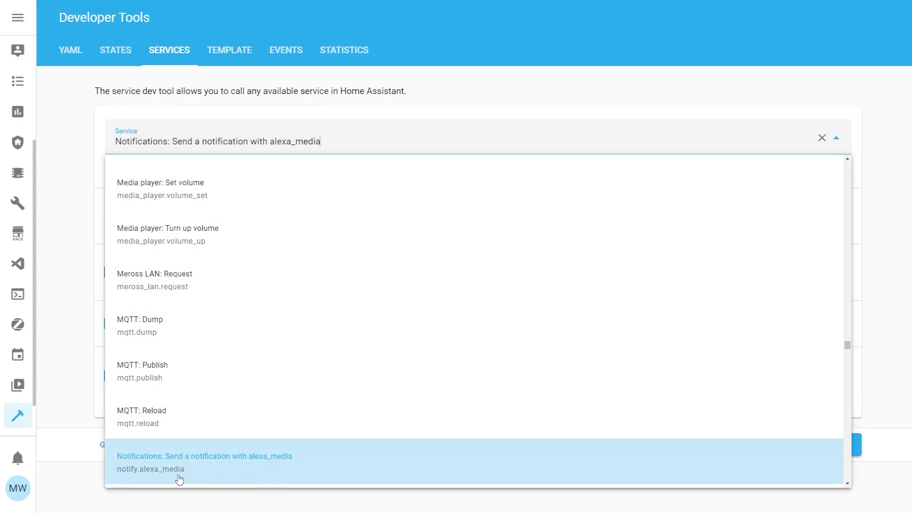
click(164, 469)
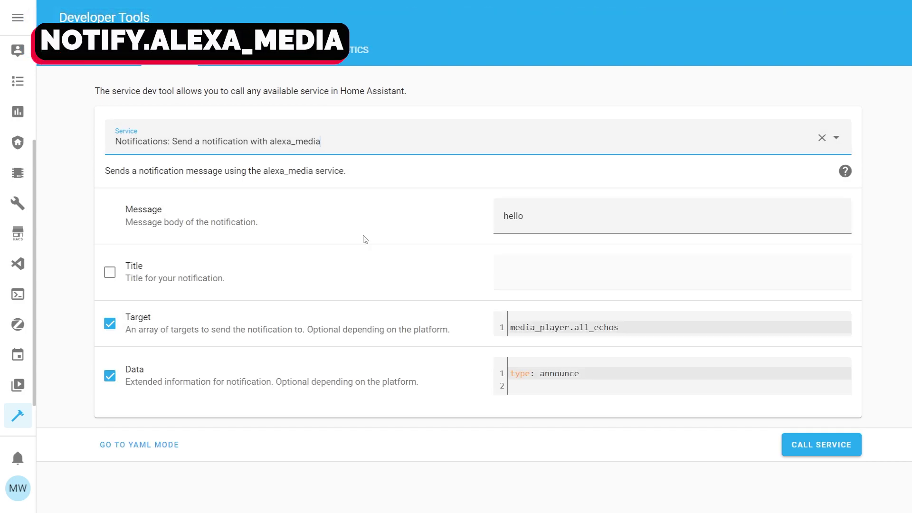